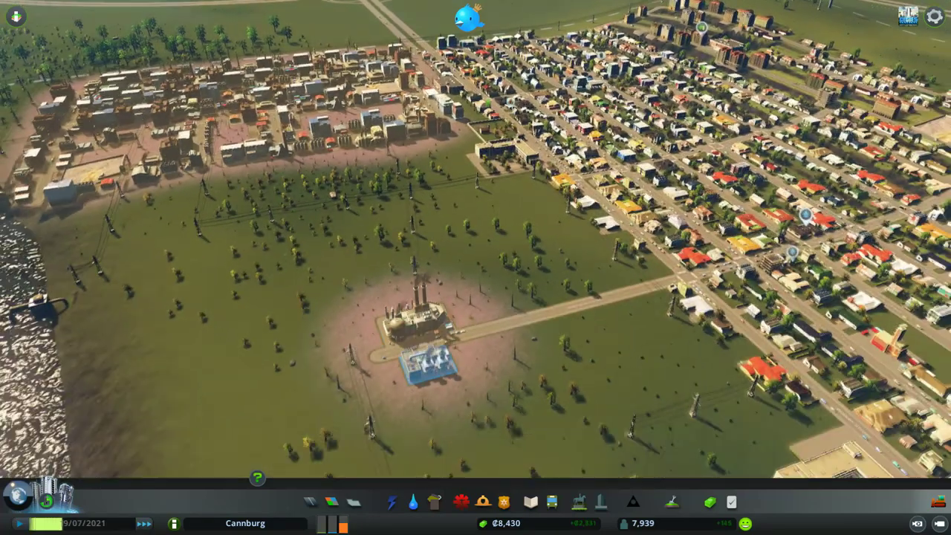
- Open the info panel for the oil power plant beside the river
click(435, 357)
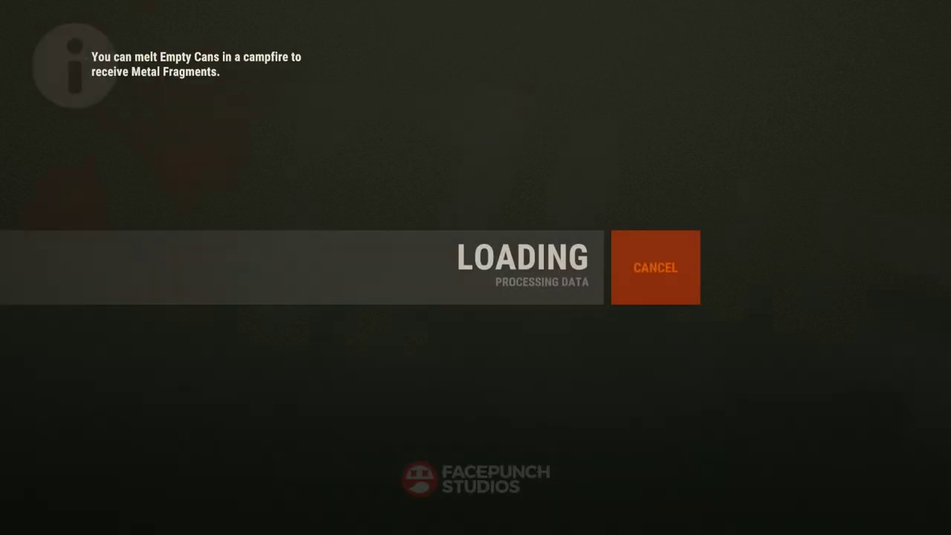
- Wake the character, equip the torch from slot 2 and light it
key(space)
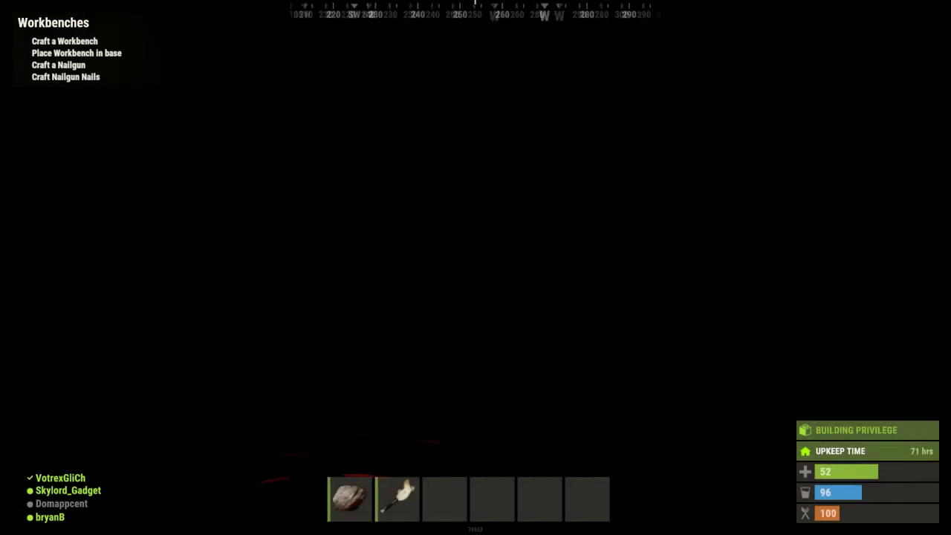
key(2)
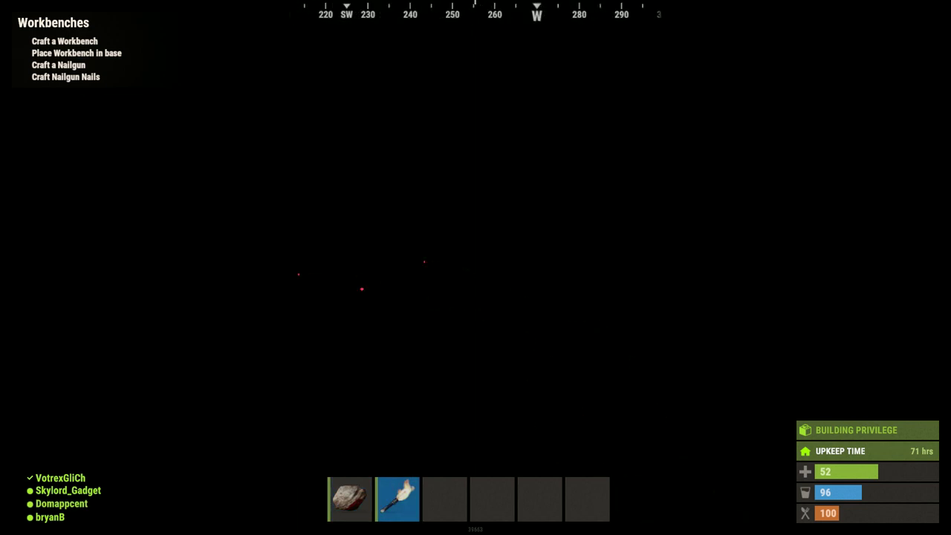
click(475, 268)
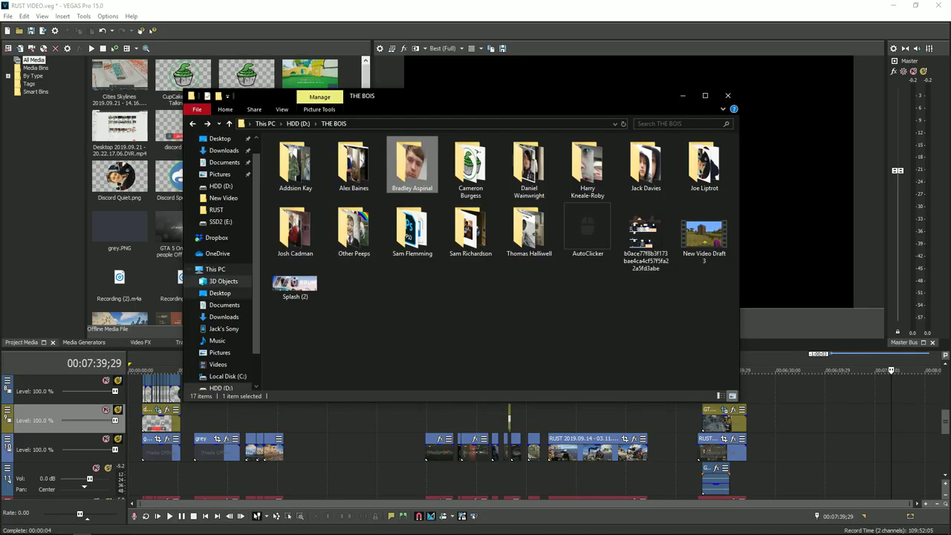
scroll(221, 297, down, 2)
- Leave THE BOIS folder via another drive and open the top level of HDD (D:)
click(221, 376)
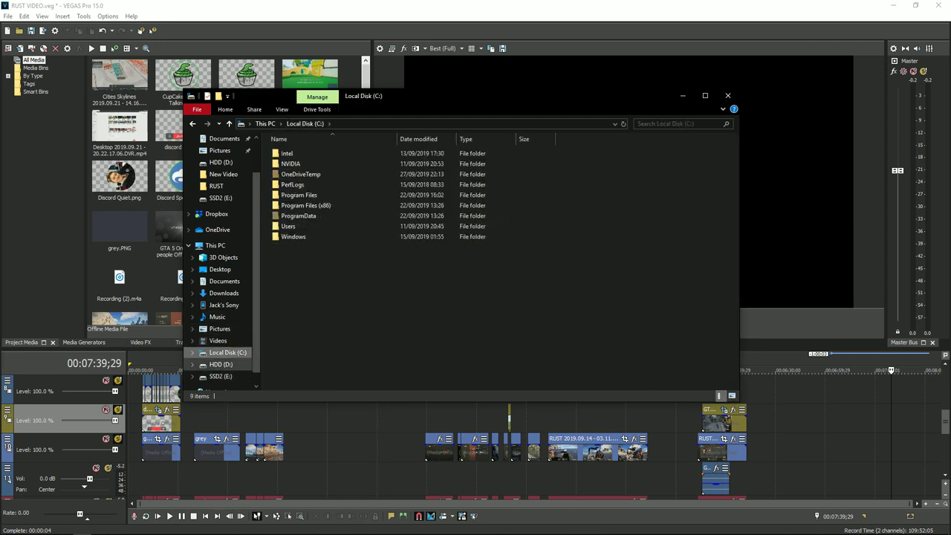
click(221, 364)
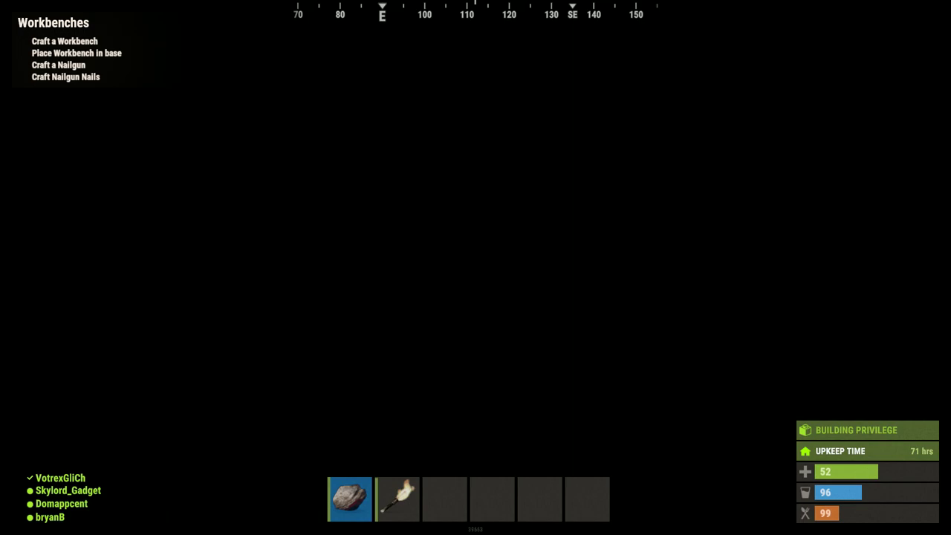
key(Escape)
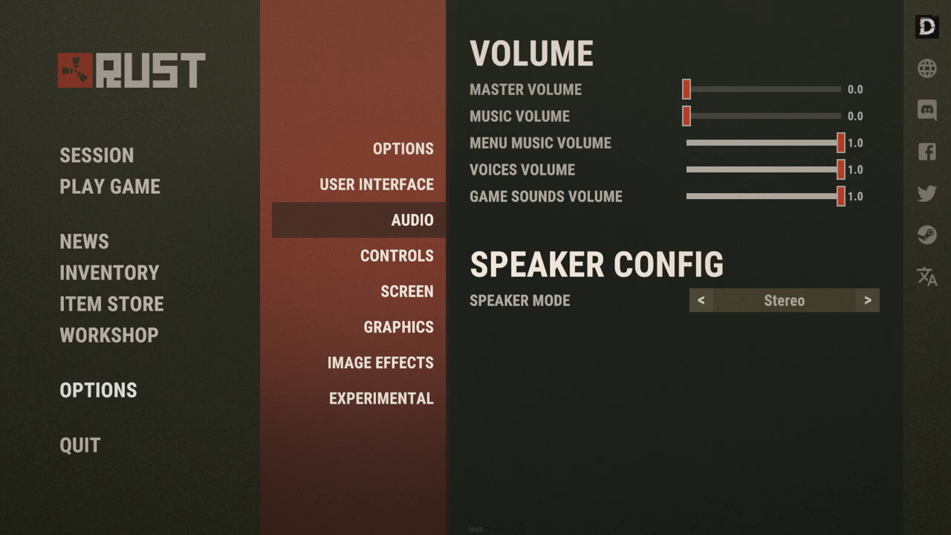
key(Escape)
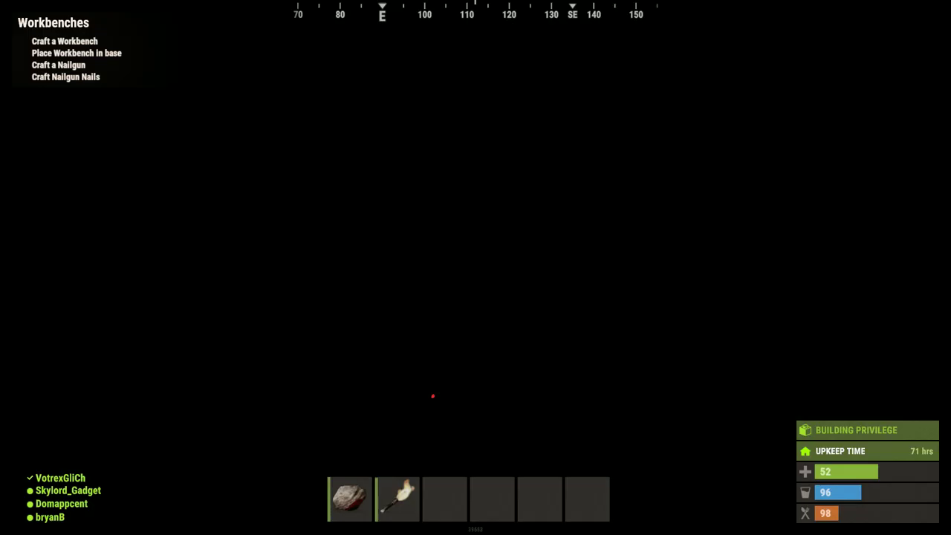